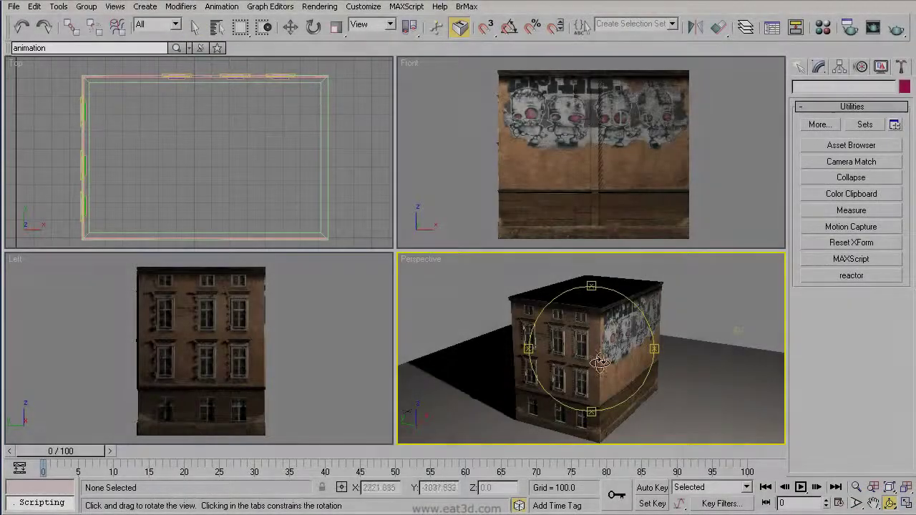
# Orbit around the building, then drag Omni01 upward in the Perspective viewport to raise it.
pyautogui.moveTo(568, 342); pyautogui.dragTo(593, 360)
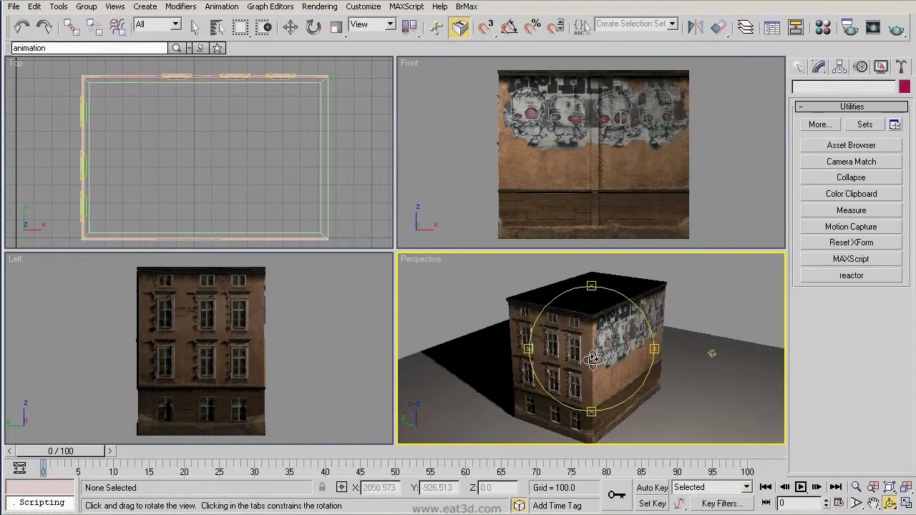
pyautogui.rightClick(587, 364)
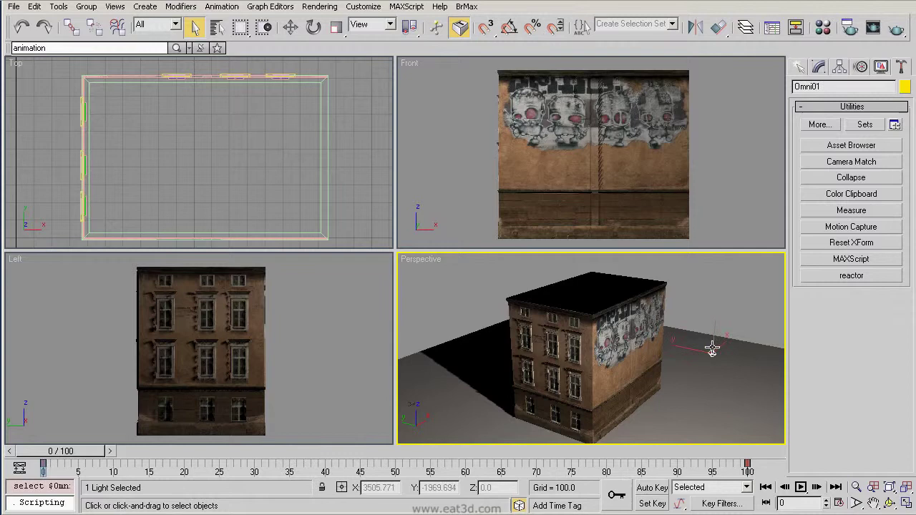
pyautogui.click(291, 27)
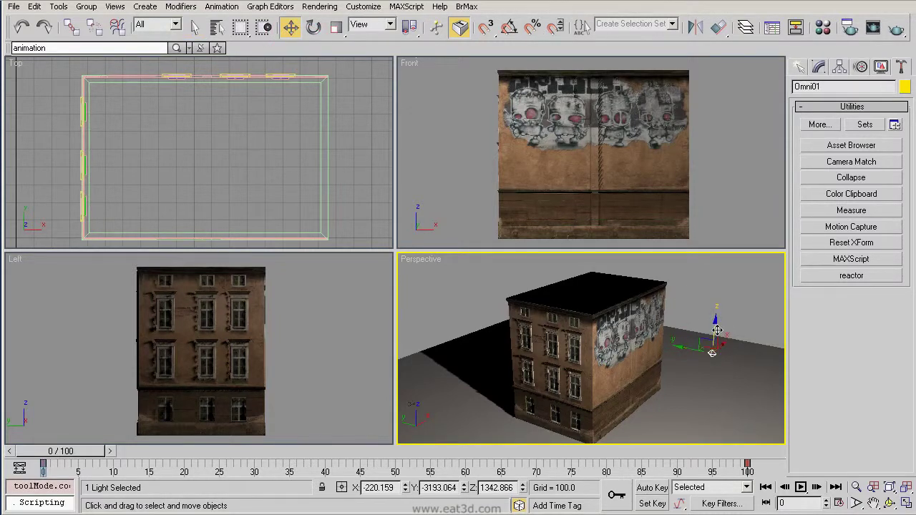
pyautogui.moveTo(713, 326)
pyautogui.mouseDown()
pyautogui.moveTo(716, 251)
pyautogui.moveTo(710, 279)
pyautogui.mouseUp()
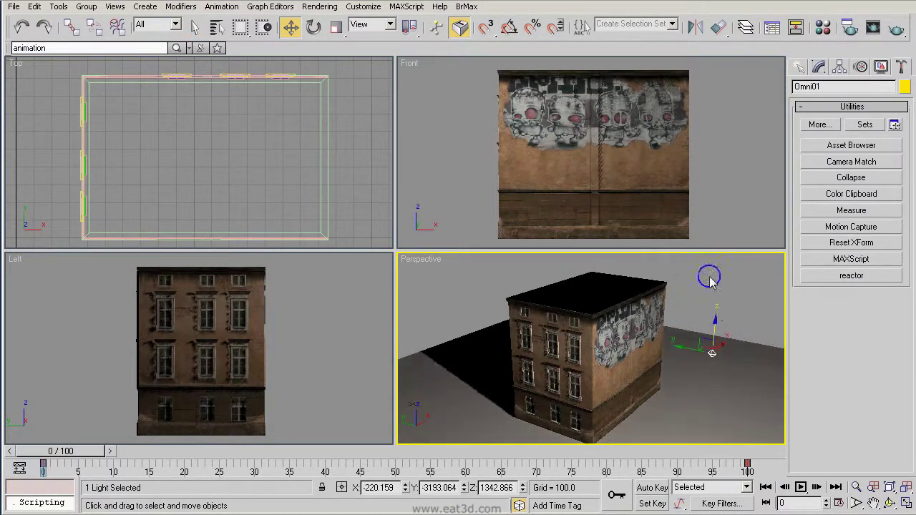
pyautogui.moveTo(723, 346)
pyautogui.mouseDown()
pyautogui.moveTo(705, 354)
pyautogui.moveTo(698, 343)
pyautogui.moveTo(719, 333)
pyautogui.moveTo(650, 382)
pyautogui.moveTo(712, 353)
pyautogui.mouseUp()
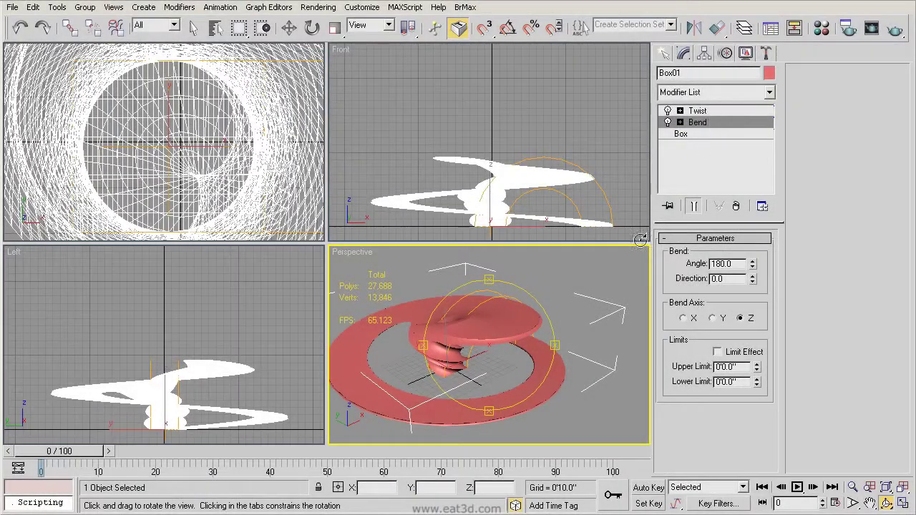
pyautogui.moveTo(514, 349)
pyautogui.mouseDown()
pyautogui.moveTo(599, 343)
pyautogui.moveTo(522, 350)
pyautogui.mouseUp()
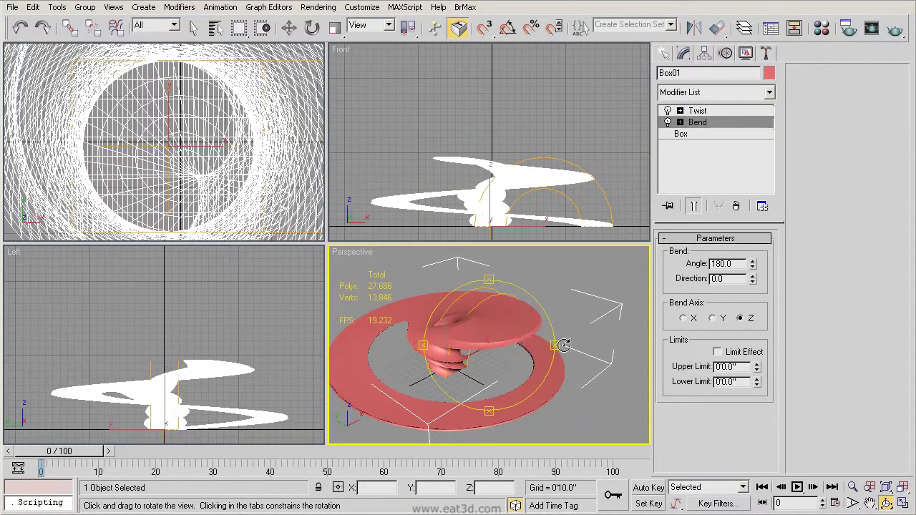
pyautogui.moveTo(753, 265); pyautogui.dragTo(752, 401)
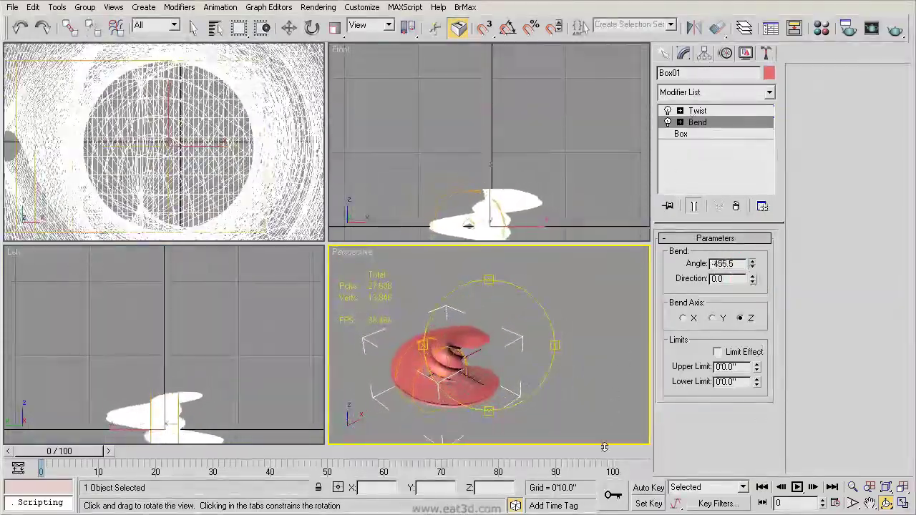
pyautogui.moveTo(604, 448); pyautogui.dragTo(838, 287)
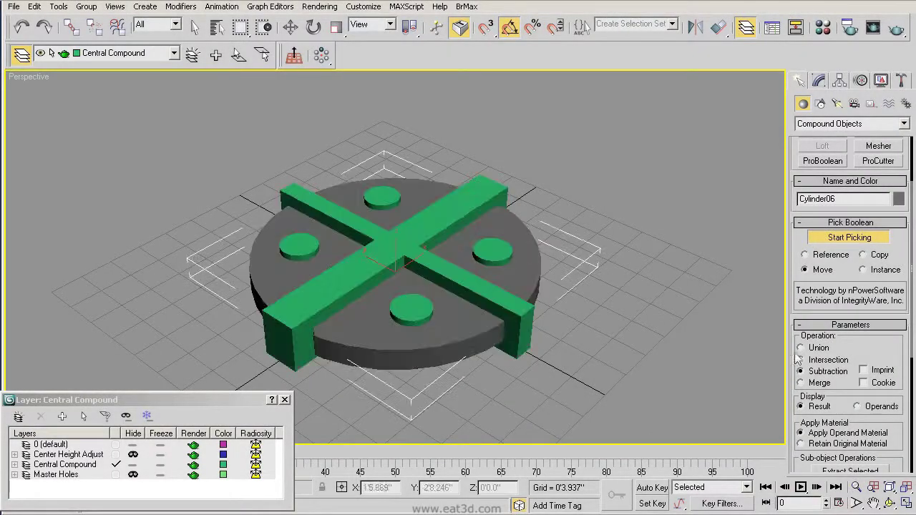
# Subtract the cross and a green cylinder from the disc, then unhide the Master Holes cylinders.
pyautogui.click(297, 201)
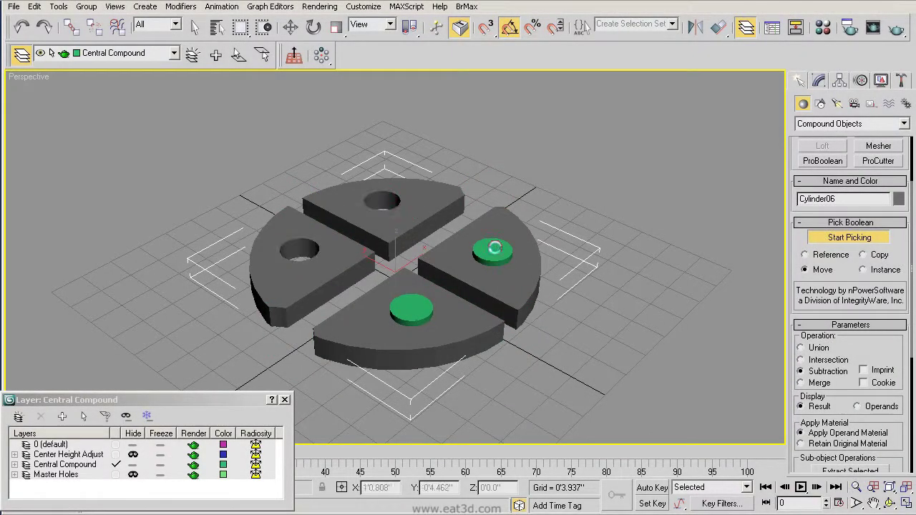
pyautogui.click(494, 248)
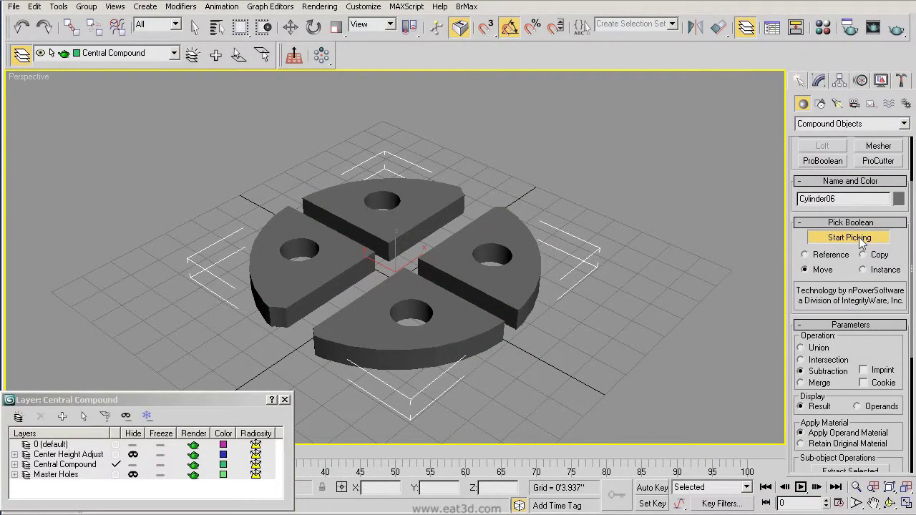
pyautogui.rightClick(907, 222)
pyautogui.moveTo(71, 400); pyautogui.dragTo(80, 333)
pyautogui.click(141, 412)
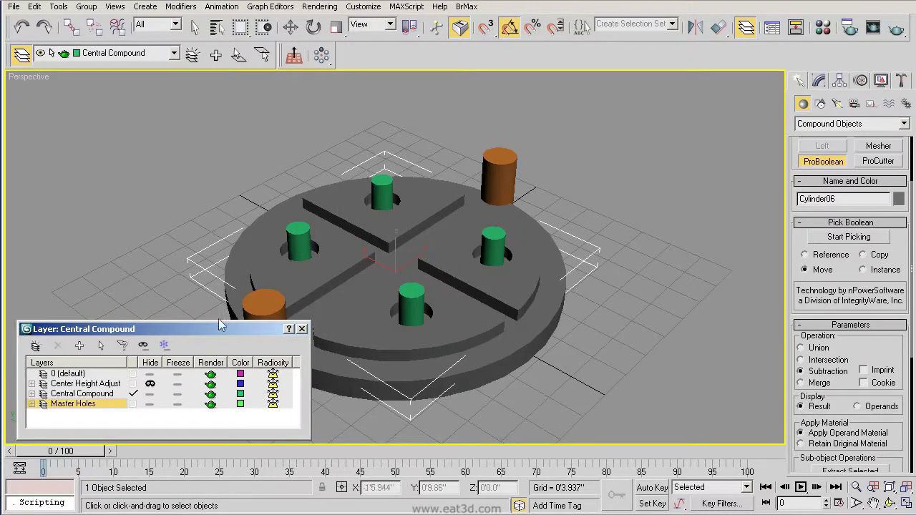
pyautogui.moveTo(143, 325); pyautogui.dragTo(55, 376)
# Start a new ProBoolean on the disc and subtract both orange cylinders, the cross and four green cylinders.
pyautogui.click(195, 28)
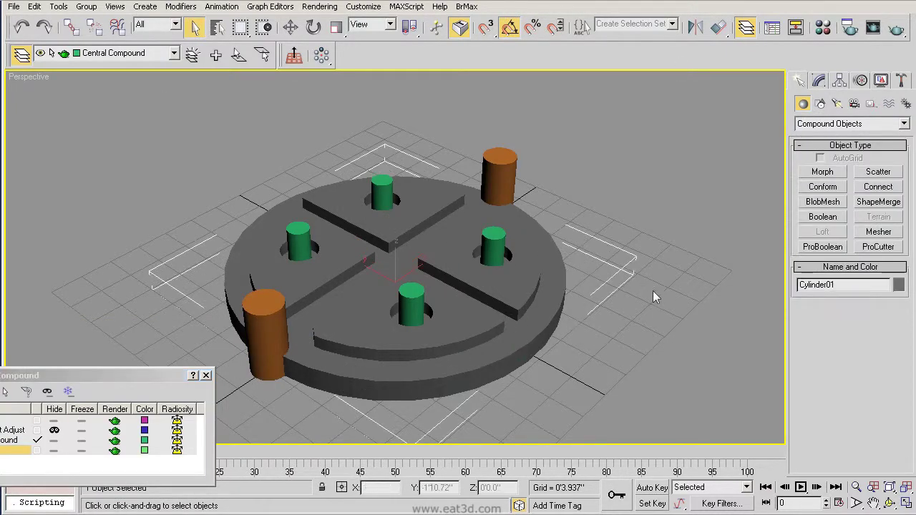
pyautogui.click(823, 247)
pyautogui.click(852, 323)
pyautogui.click(494, 169)
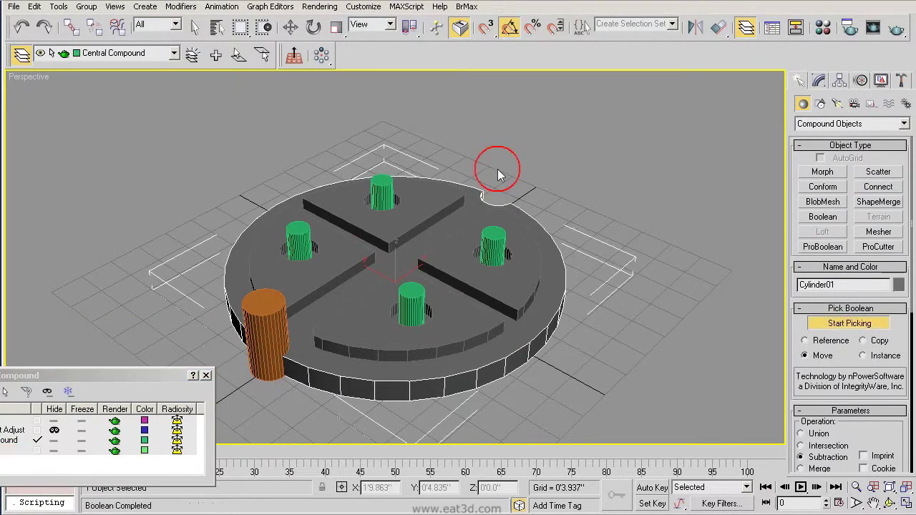
pyautogui.click(269, 319)
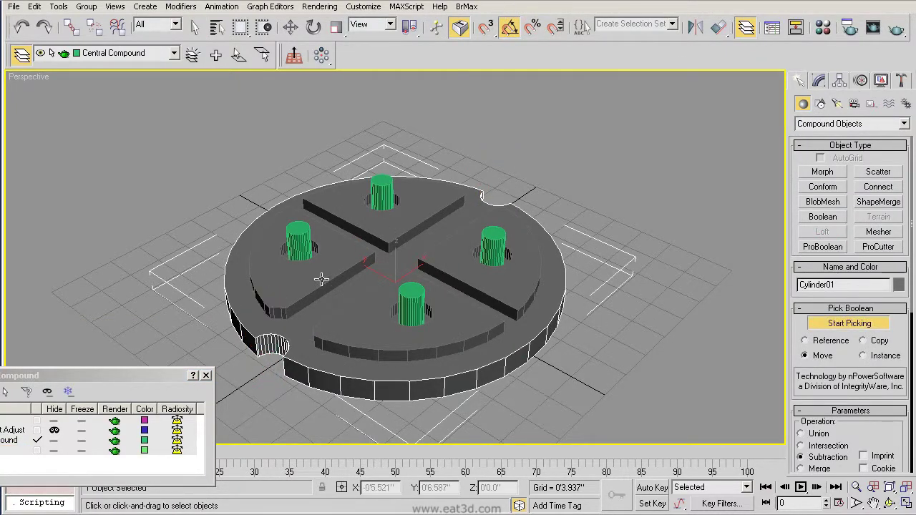
pyautogui.click(459, 328)
pyautogui.click(493, 250)
pyautogui.click(382, 199)
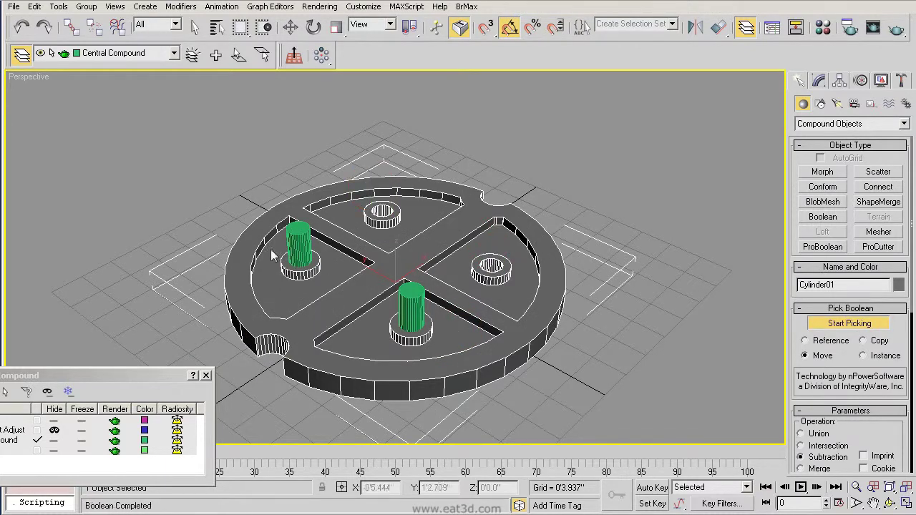
pyautogui.click(299, 247)
pyautogui.click(411, 309)
# Turn on edged faces and orbit to inspect the carved disc.
pyautogui.click(890, 504)
pyautogui.press('F4')
pyautogui.moveTo(459, 259); pyautogui.dragTo(396, 282)
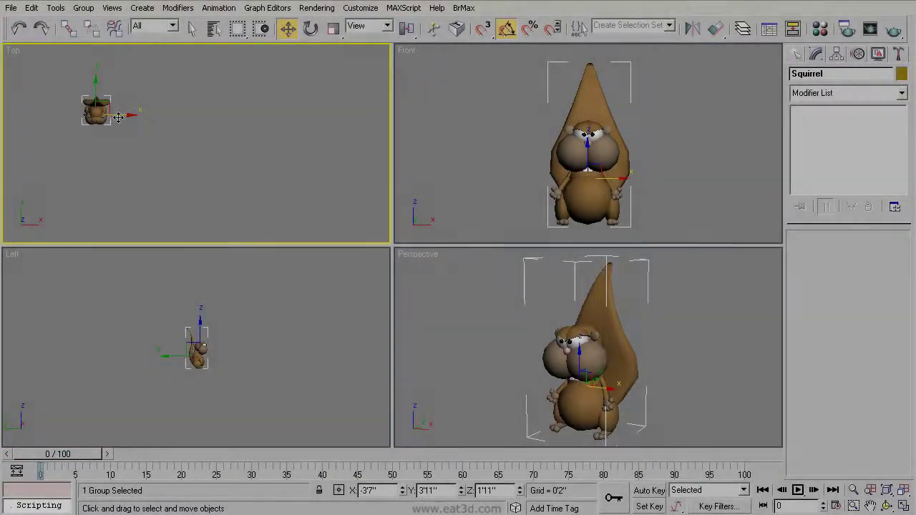
# Shift-drag clone the squirrel into a row, then copy the row into 3 more rows.
pyautogui.keyDown('shift'); pyautogui.moveTo(95, 111); pyautogui.dragTo(129, 111); pyautogui.keyUp('shift')
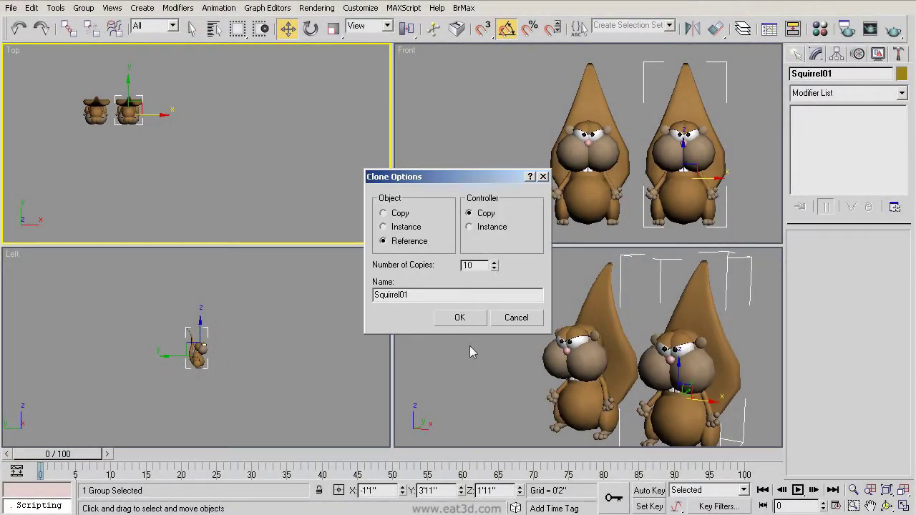
pyautogui.click(459, 317)
pyautogui.scroll(2, 279, 115)
pyautogui.scroll(-2, 280, 114)
pyautogui.moveTo(64, 69)
pyautogui.mouseDown()
pyautogui.moveTo(164, 107)
pyautogui.moveTo(329, 107)
pyautogui.mouseUp()
pyautogui.keyDown('shift'); pyautogui.moveTo(200, 95); pyautogui.dragTo(200, 122); pyautogui.keyUp('shift')
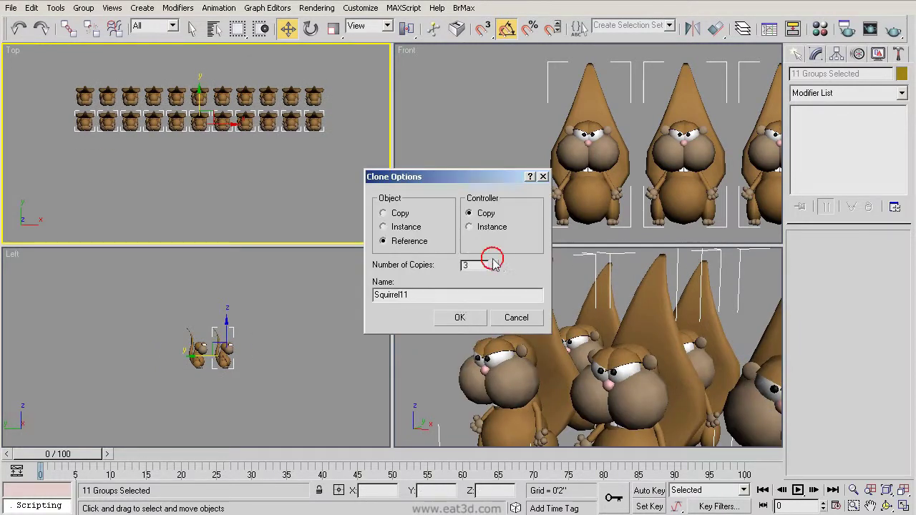
pyautogui.click(460, 318)
# Zoom extents on all views, orbit the squirrel grid, and maximize the Perspective viewport.
pyautogui.click(886, 490)
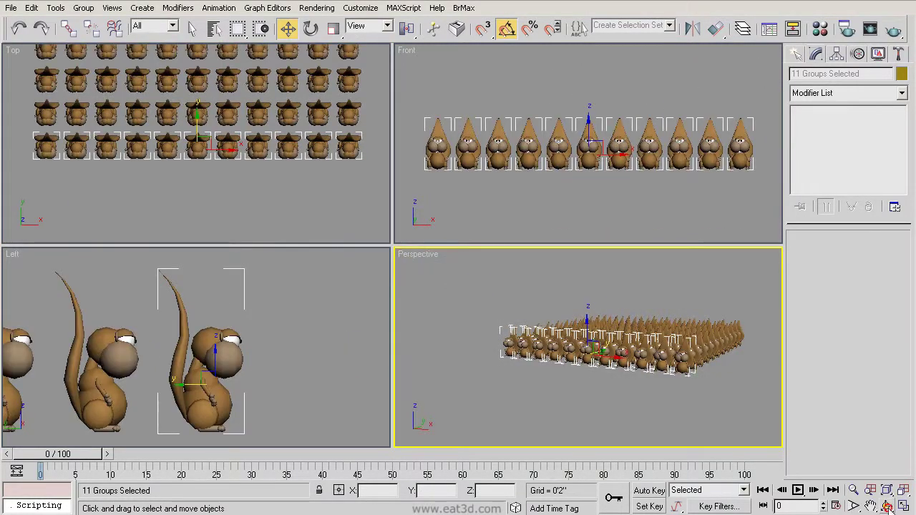
pyautogui.click(886, 506)
pyautogui.moveTo(544, 336); pyautogui.dragTo(562, 331)
pyautogui.hotkey('alt', 'w')
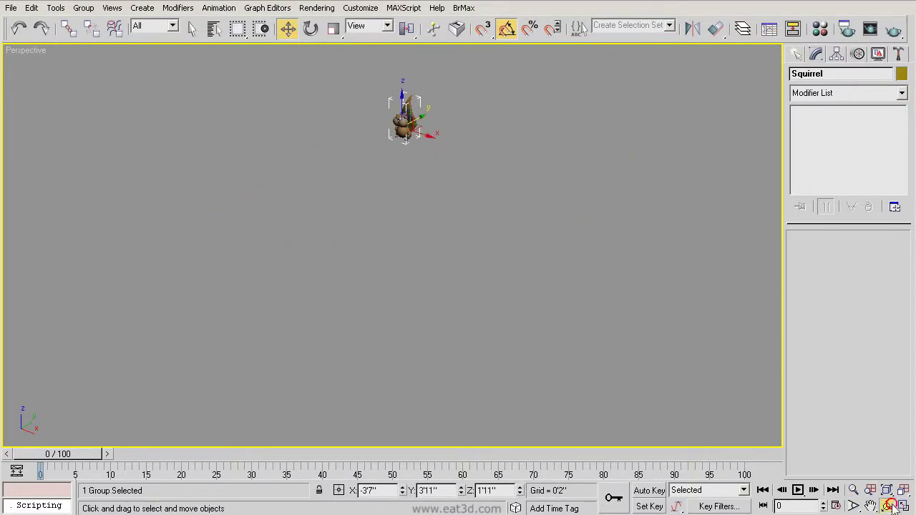
# Orbit around the lone squirrel and preview it in the Tools > Array dialog.
pyautogui.click(888, 505)
pyautogui.moveTo(153, 252); pyautogui.dragTo(179, 289)
pyautogui.press('w')
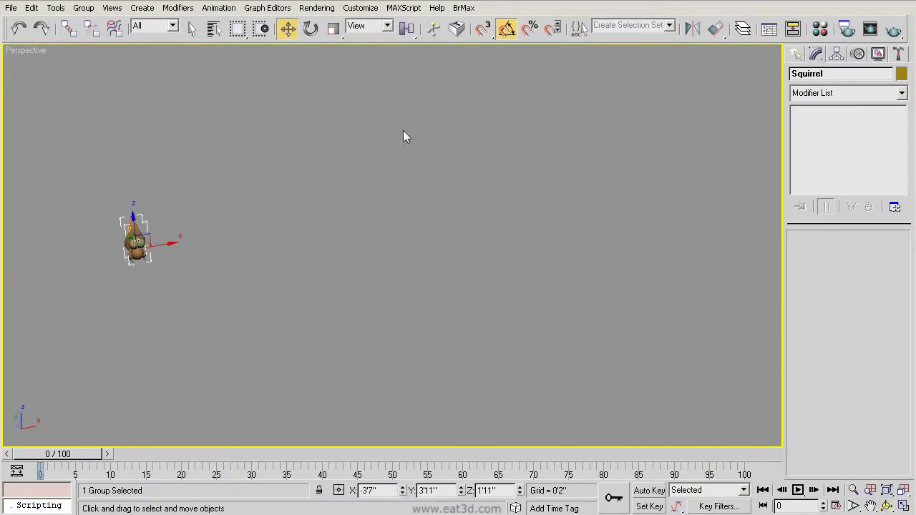
pyautogui.click(55, 8)
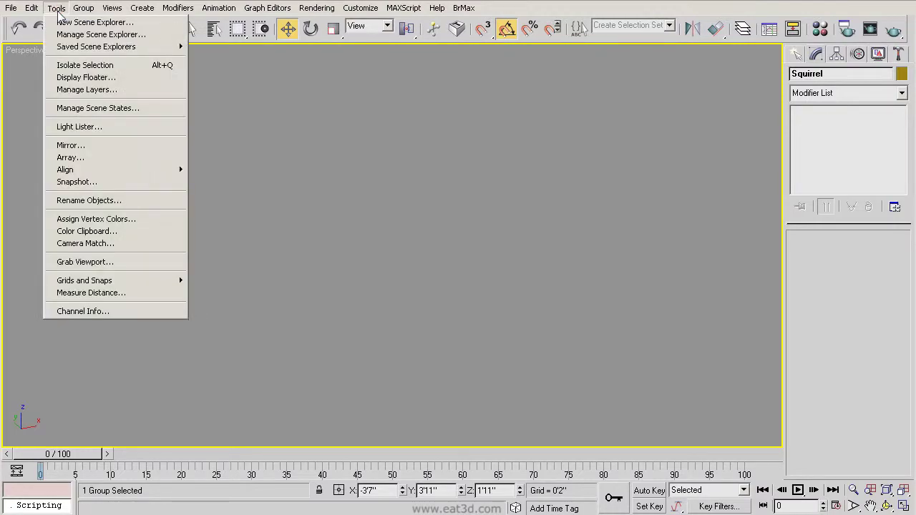
pyautogui.click(72, 156)
pyautogui.click(823, 245)
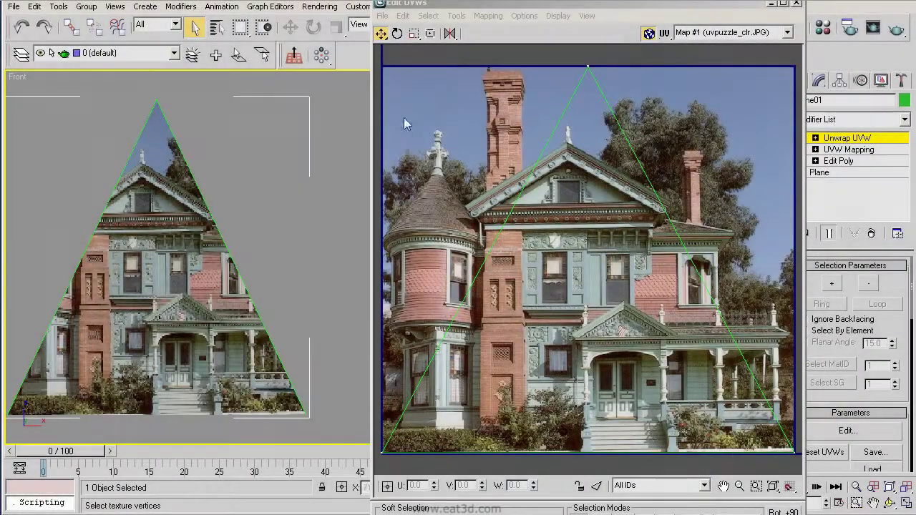
# Map the triangle's UVs onto the gable, quick-render, then drag the bottom points to the photo's bottom edge.
pyautogui.click(587, 67)
pyautogui.moveTo(587, 67); pyautogui.dragTo(466, 202)
pyautogui.moveTo(793, 450); pyautogui.dragTo(672, 204)
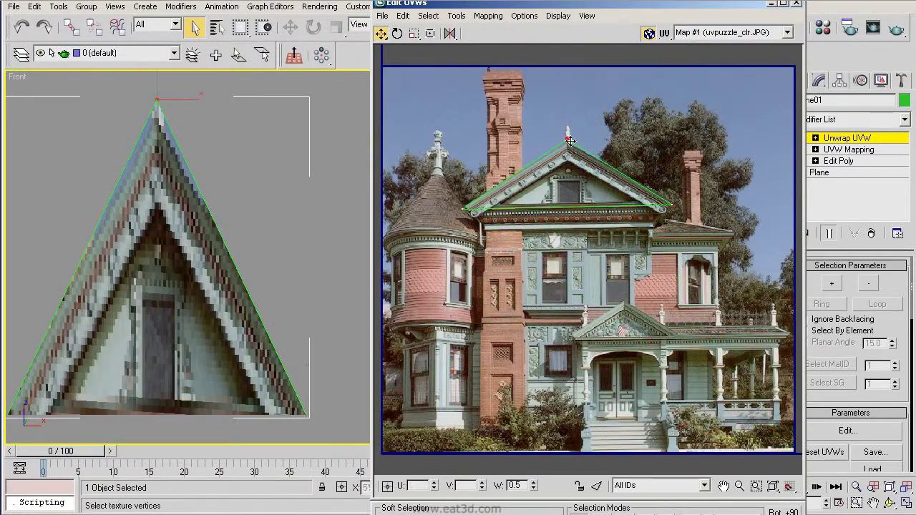
pyautogui.hotkey('shift', 'q')
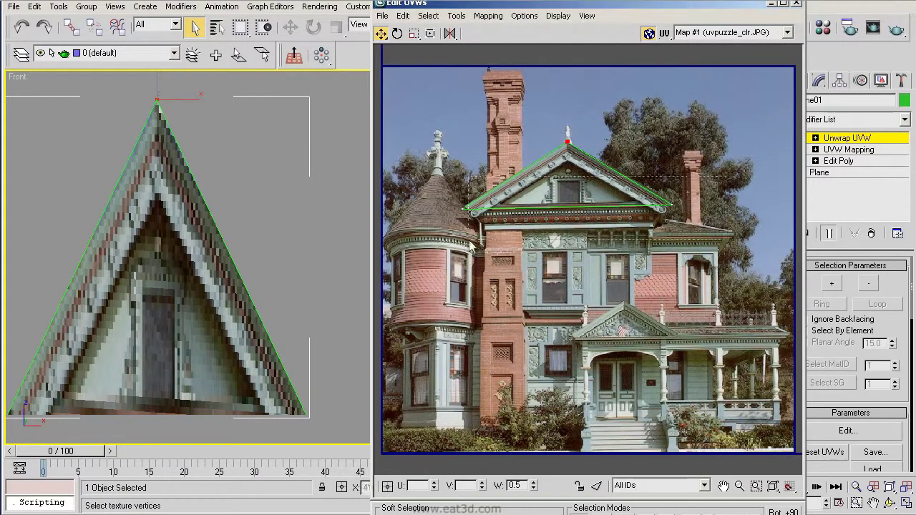
pyautogui.moveTo(465, 210); pyautogui.dragTo(448, 450)
pyautogui.click(655, 446)
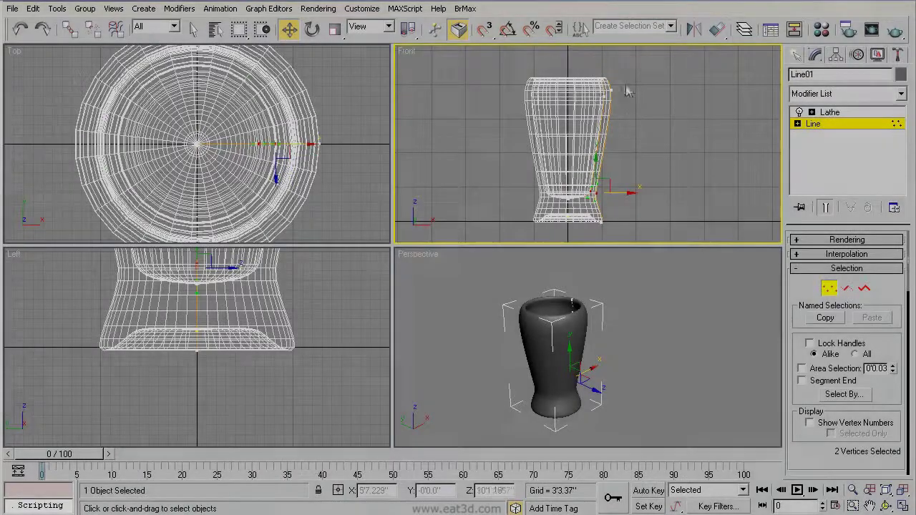
# Select the profile's three bottom vertices and move them to reshape the glass base.
pyautogui.click(626, 86)
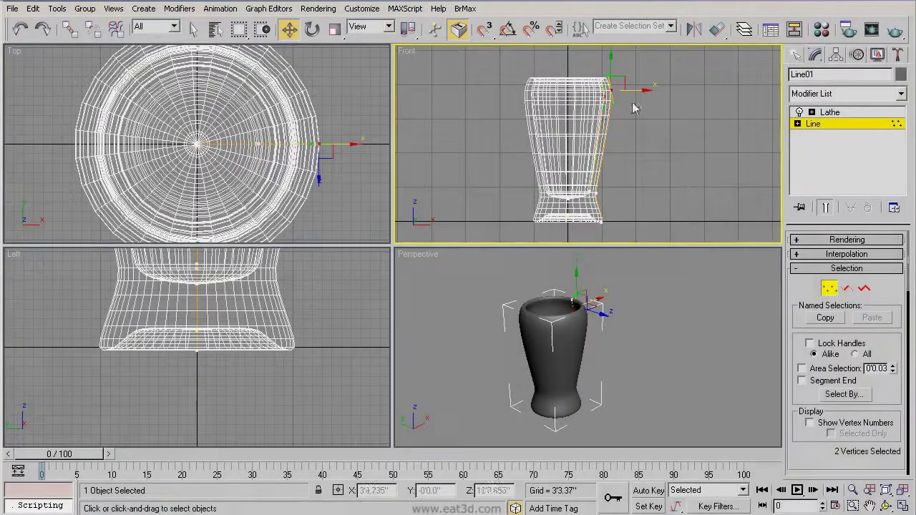
pyautogui.click(657, 84)
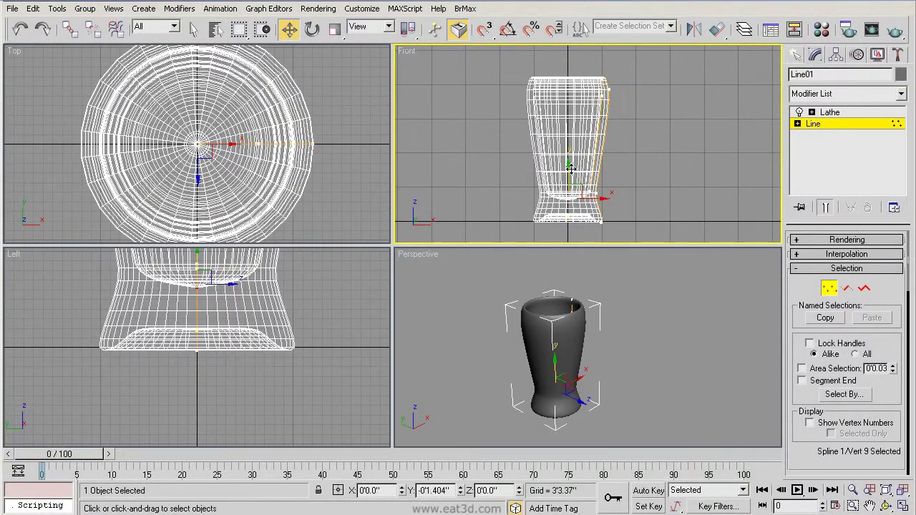
pyautogui.click(637, 276)
pyautogui.click(607, 200)
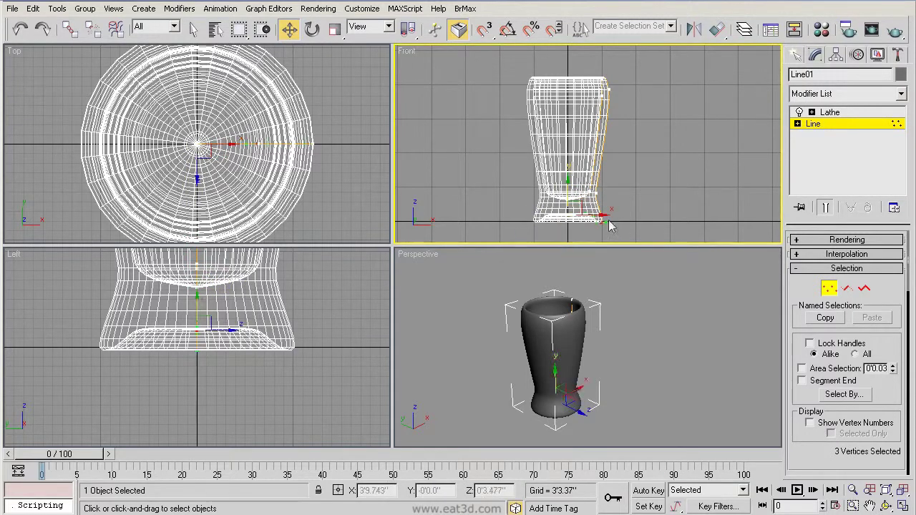
pyautogui.moveTo(610, 225); pyautogui.dragTo(649, 177)
# Enable Flip Normals on the Lathe modifier and orbit to view the grey-shaded glass.
pyautogui.click(830, 112)
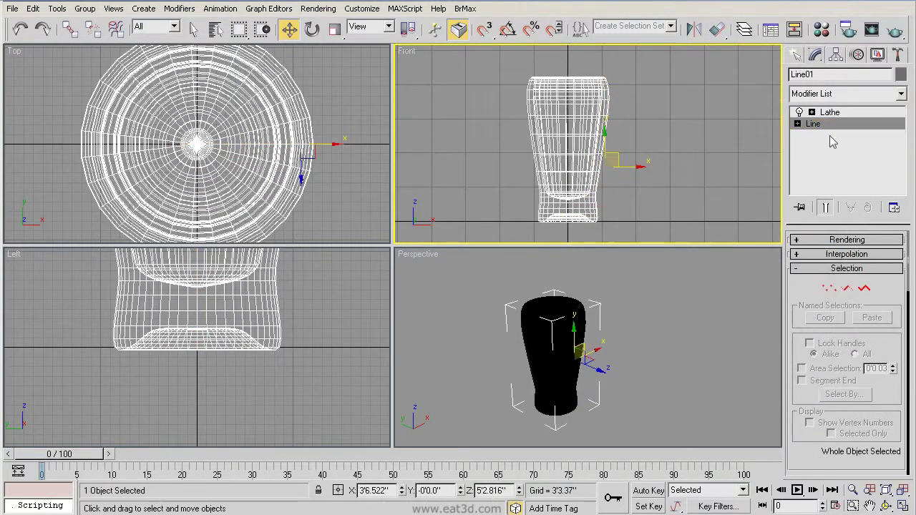
pyautogui.click(841, 285)
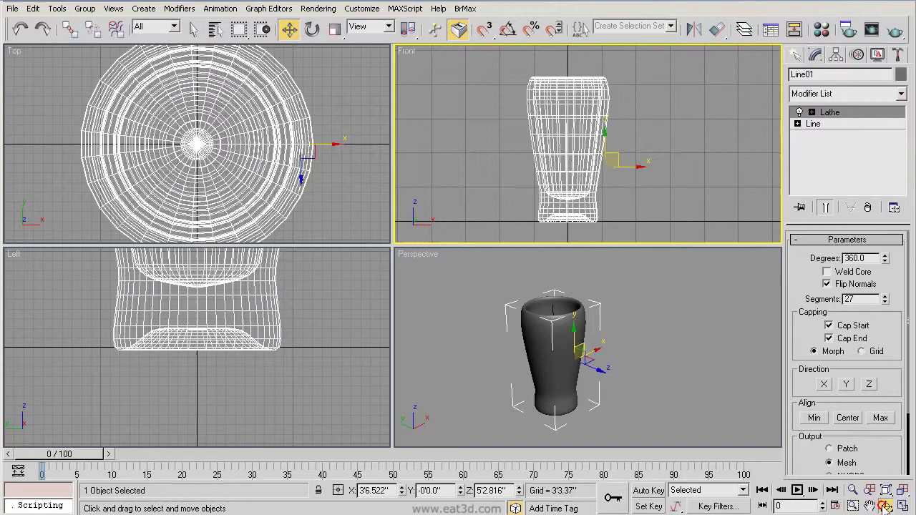
pyautogui.click(885, 506)
pyautogui.moveTo(566, 315); pyautogui.dragTo(562, 270)
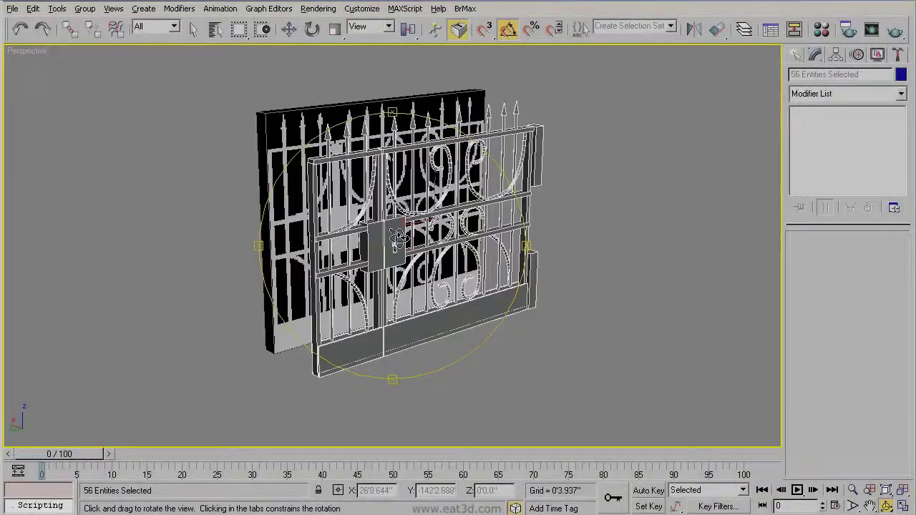
# Orbit to a near-front view of the gate and group its selected pieces as 'Gate'.
pyautogui.moveTo(399, 239)
pyautogui.mouseDown()
pyautogui.moveTo(349, 260)
pyautogui.moveTo(401, 249)
pyautogui.mouseUp()
pyautogui.press('w')
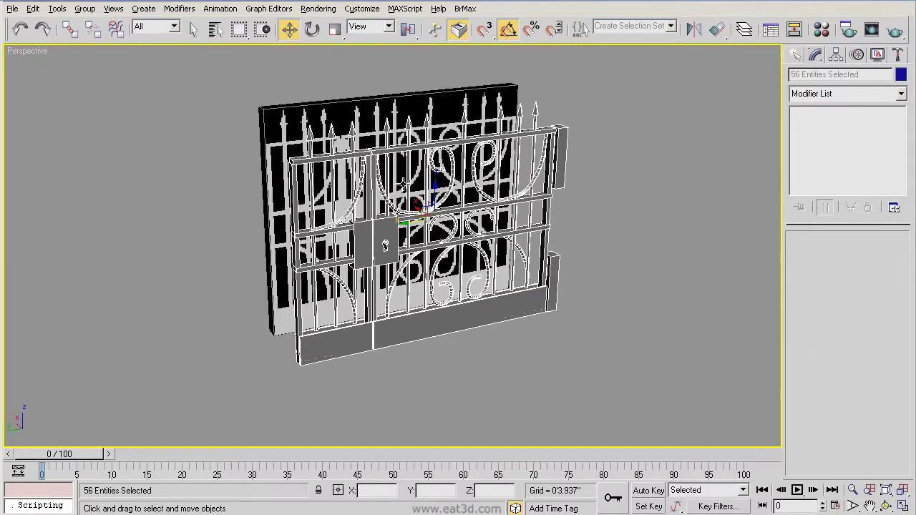
pyautogui.click(87, 10)
pyautogui.click(94, 24)
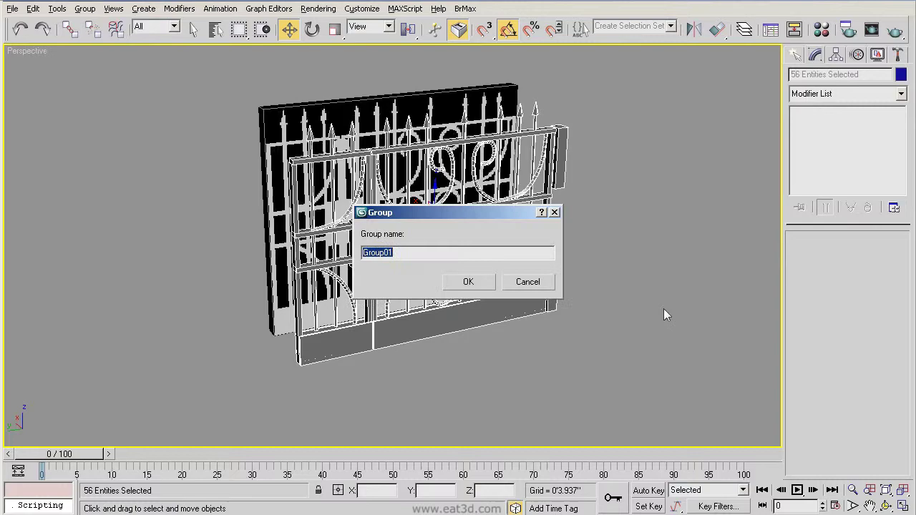
pyautogui.write('Gate')
pyautogui.press('Return')
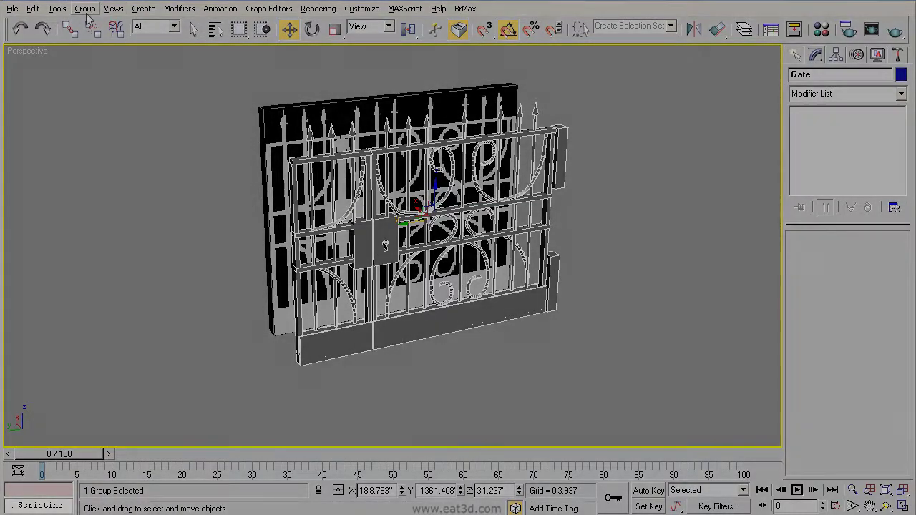